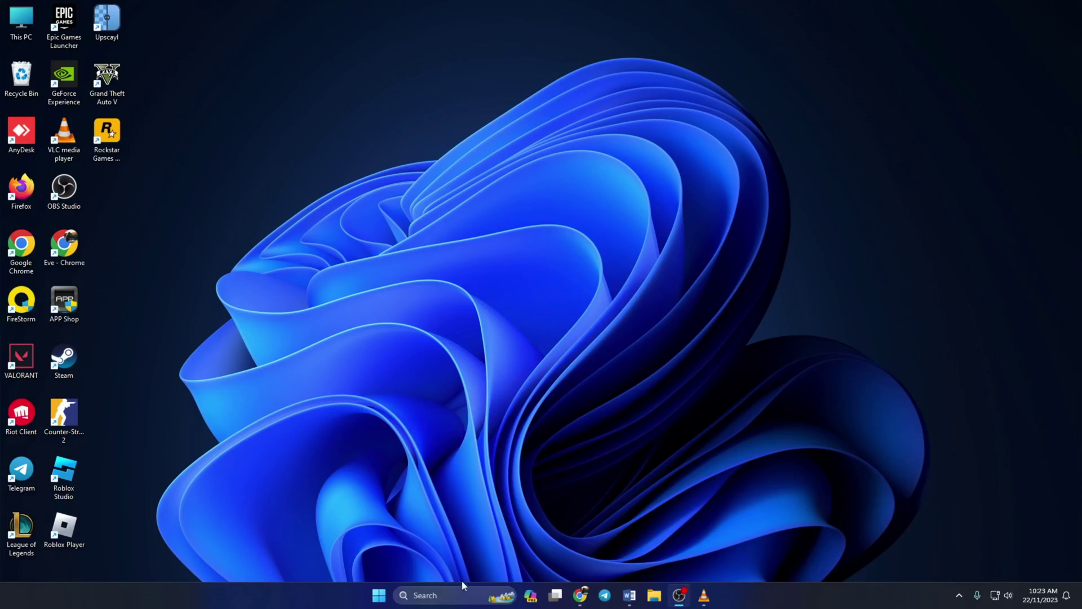
Search for 'Windows security' and launch the Windows Security app.
left_click(425, 597)
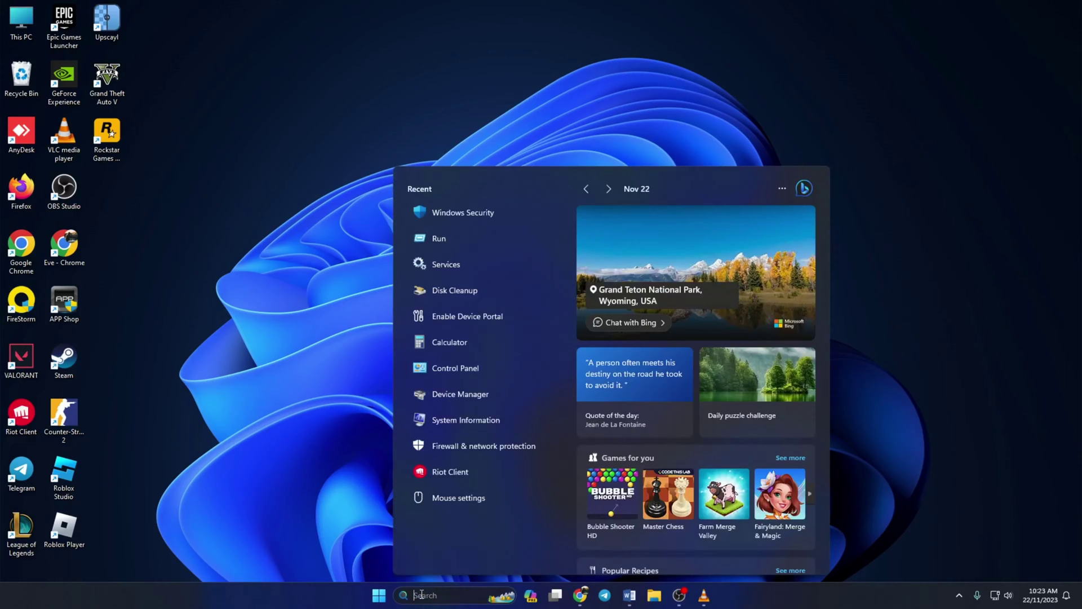
type("Windows security")
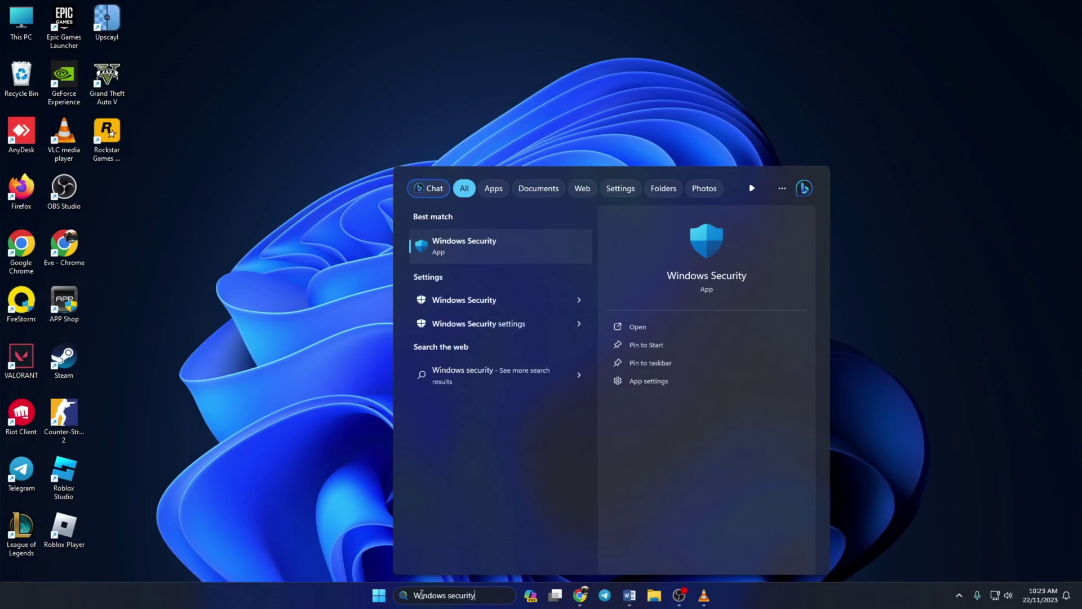
left_click(479, 252)
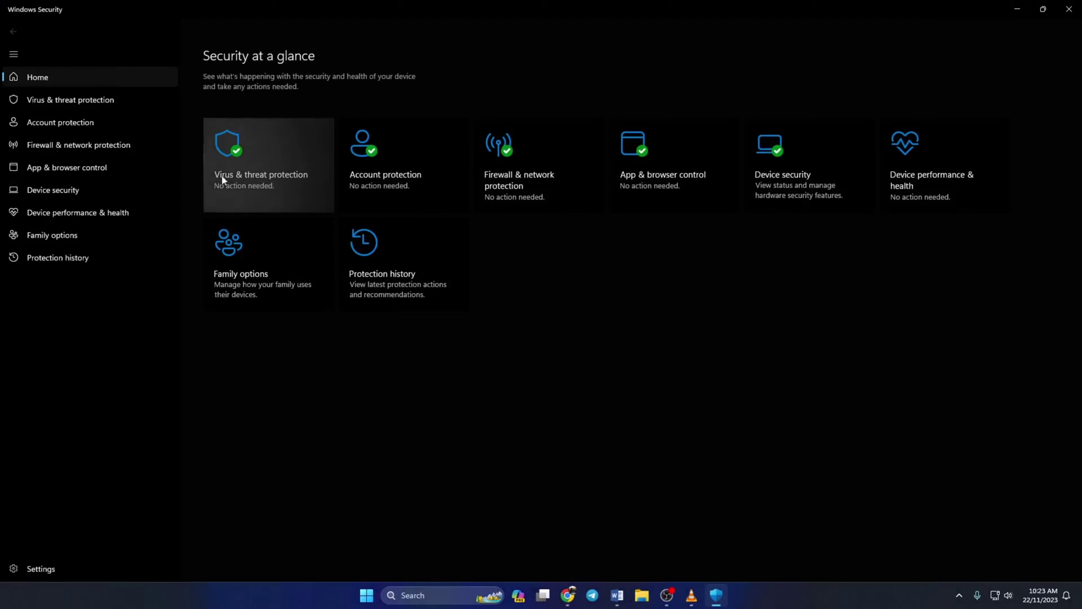
Go to Virus & threat protection settings and open Add or remove exclusions.
left_click(263, 125)
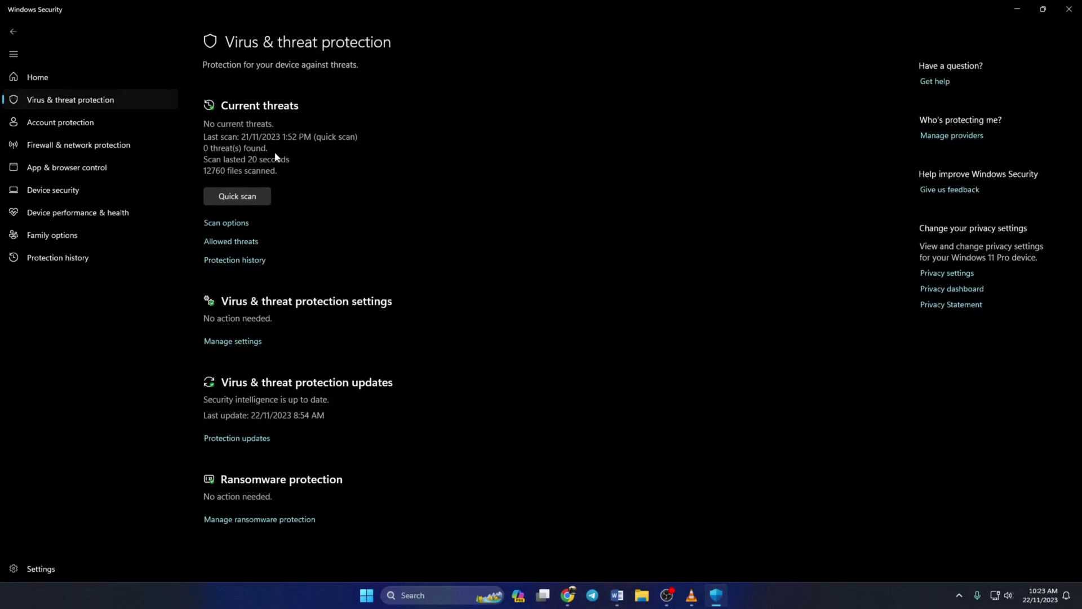
left_click(227, 345)
scroll(276, 358, "down", 3)
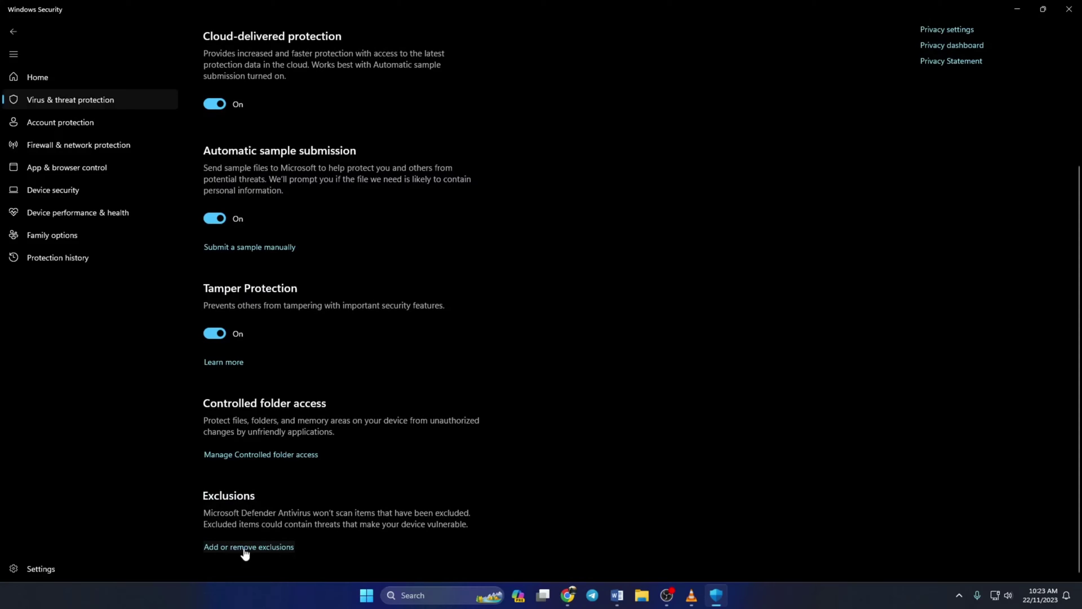
left_click(278, 547)
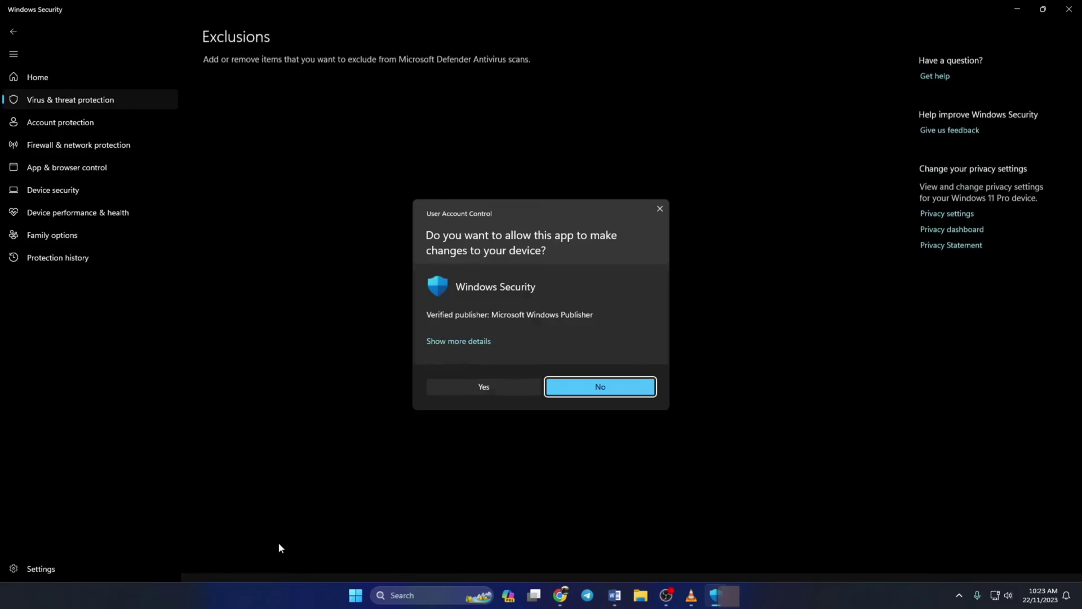
Approve the UAC prompt and add H:\All Games\Riot Games as a folder exclusion.
left_click(452, 389)
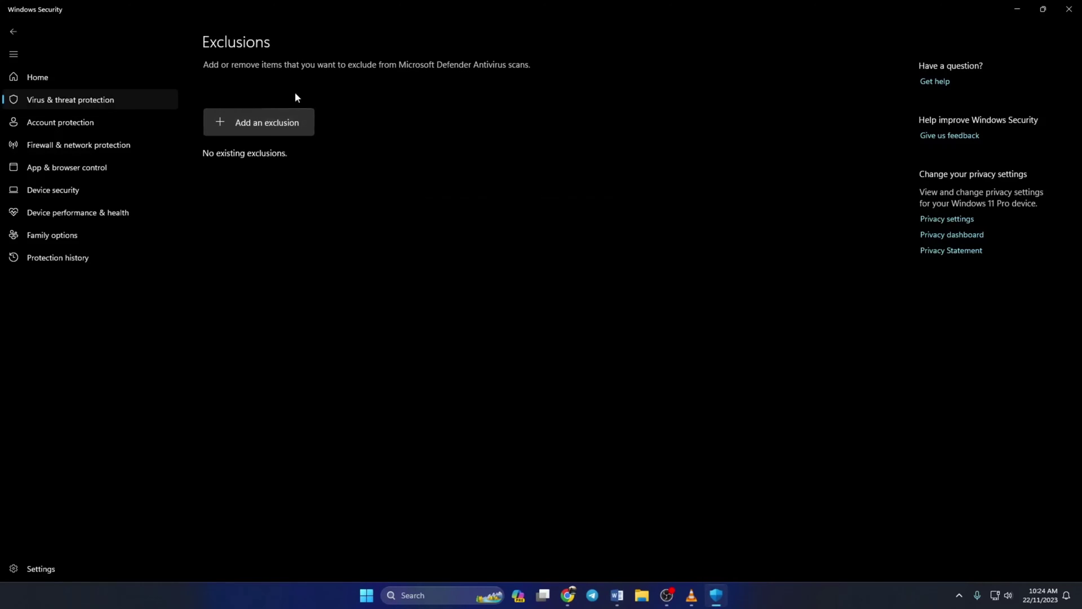
left_click(275, 133)
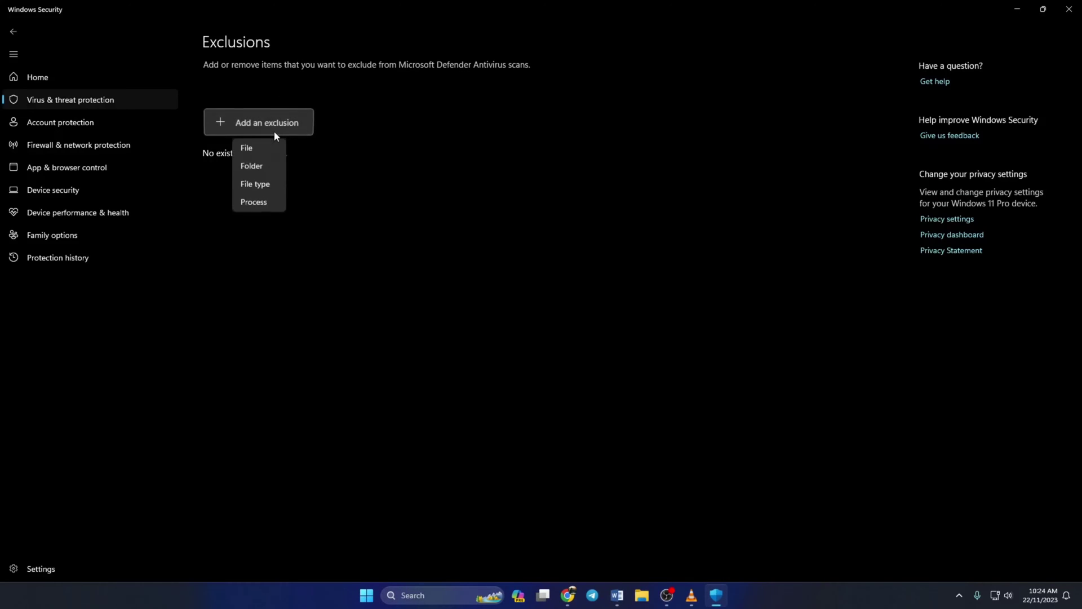
left_click(267, 165)
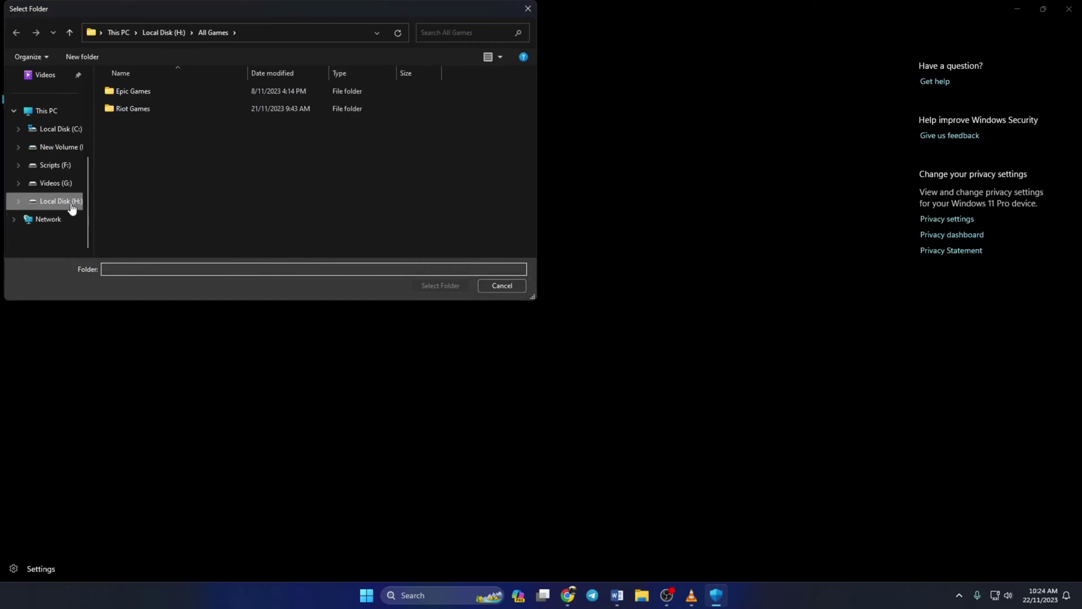
left_click(69, 206)
double_click(146, 93)
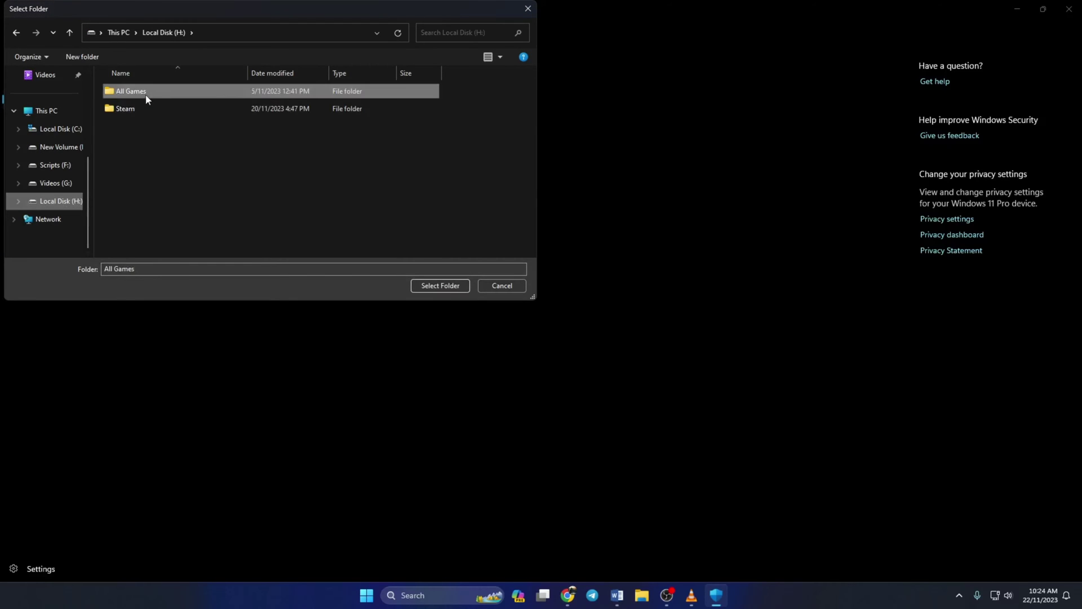
left_click(164, 111)
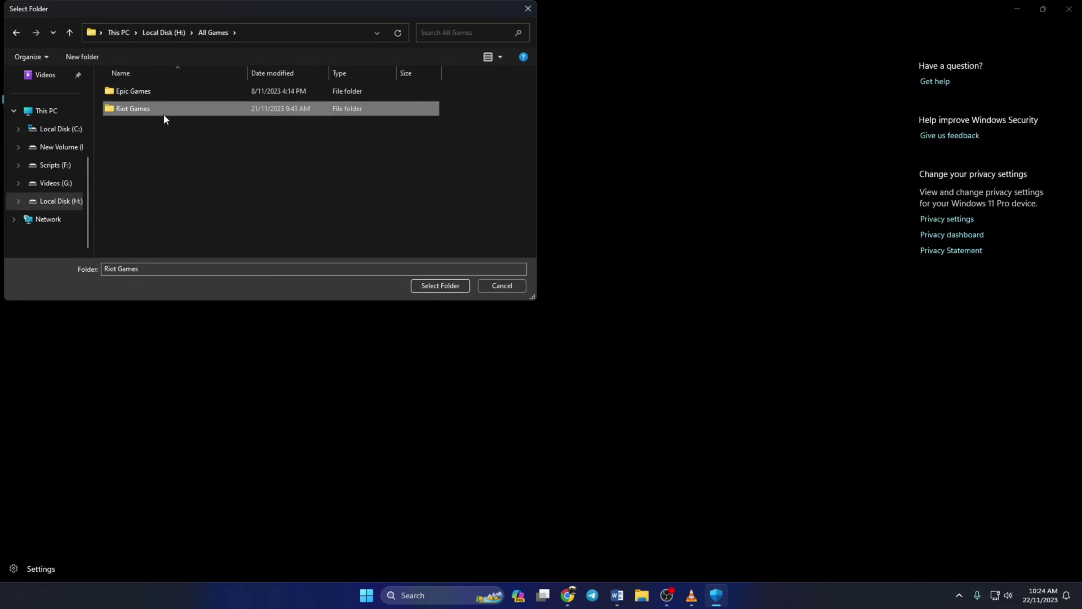
left_click(440, 285)
Add C:\Program Files\Riot Vanguard as a folder exclusion and close Windows Security.
left_click(259, 121)
left_click(259, 168)
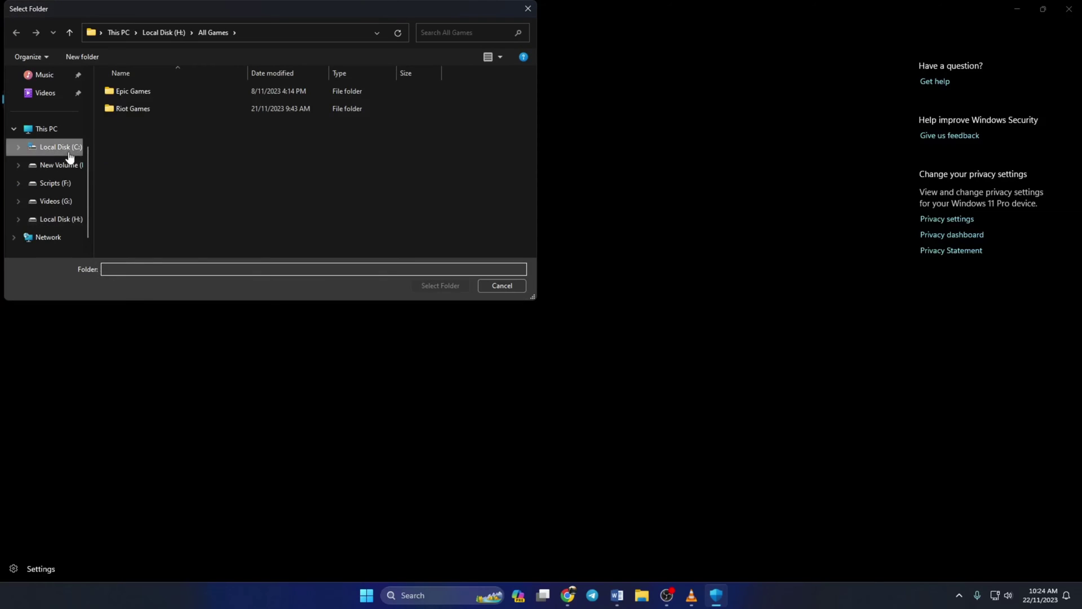
left_click(67, 148)
double_click(167, 148)
scroll(472, 123, "down", 3)
scroll(472, 123, "down", 1)
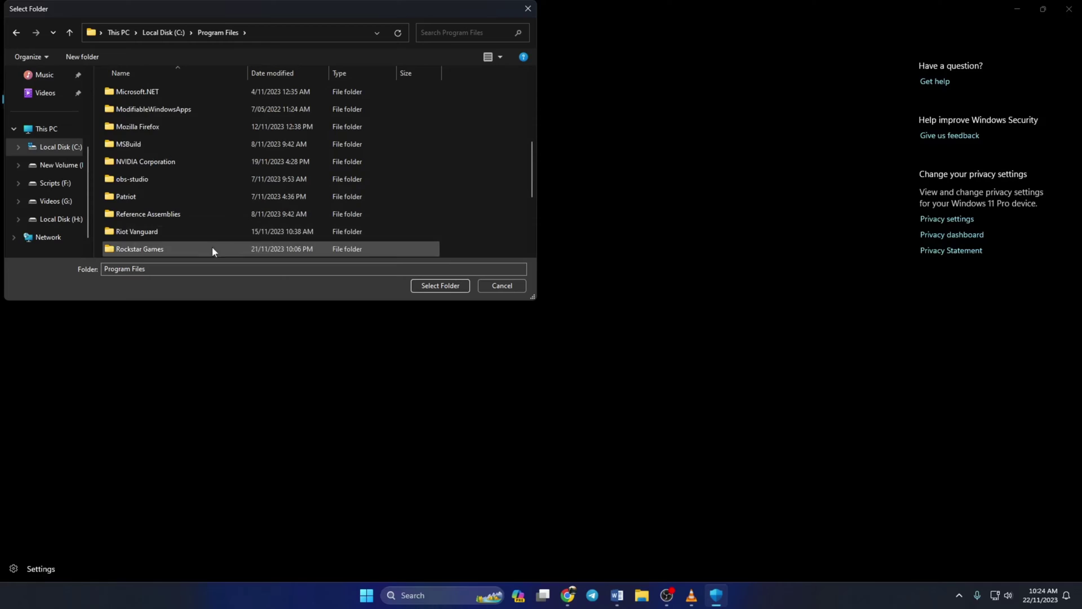
left_click(150, 233)
left_click(437, 286)
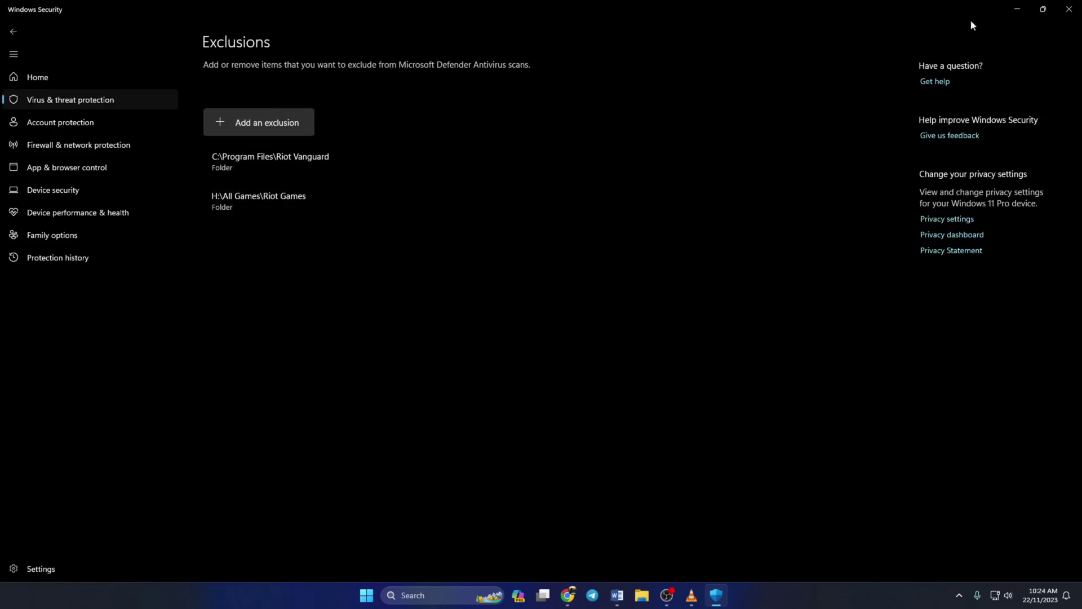
left_click(1068, 9)
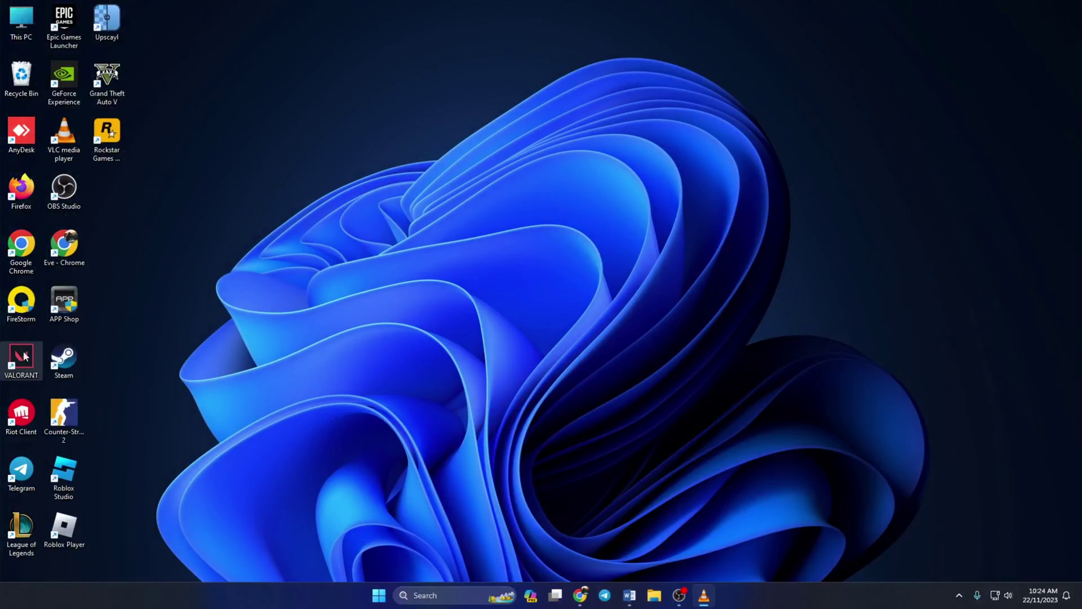
Search for 'services', open the Services console and scroll down its list.
left_click(439, 594)
type("services")
left_click(483, 246)
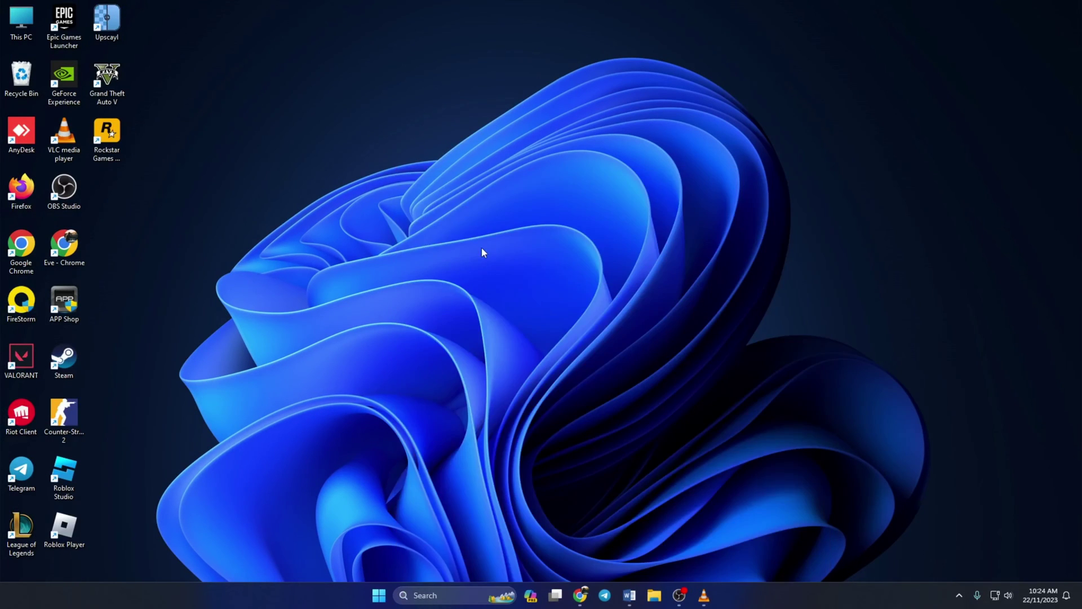
scroll(261, 271, "down", 20)
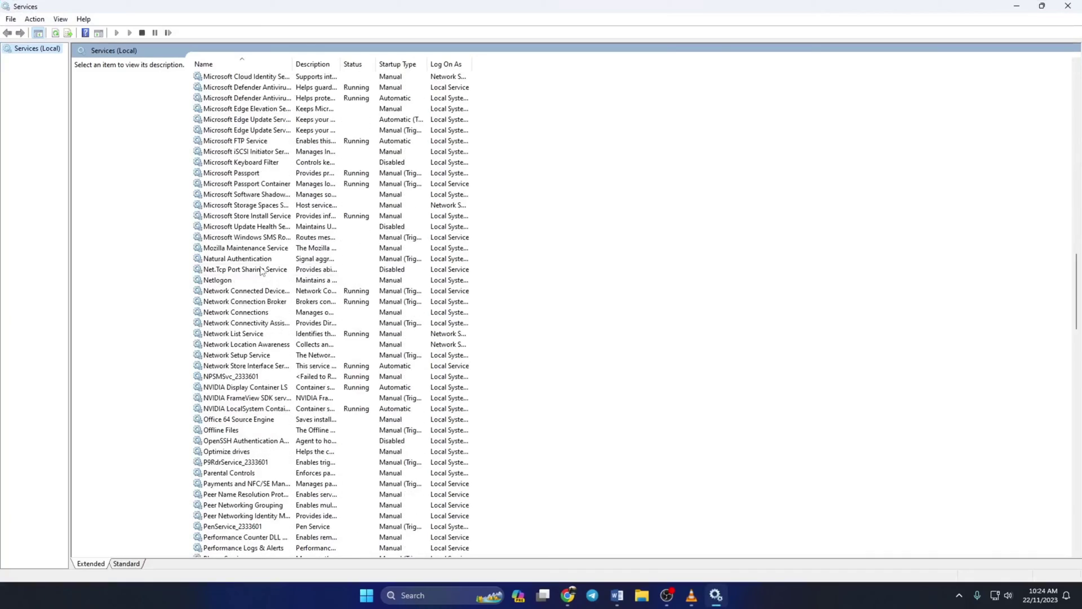
scroll(260, 271, "down", 20)
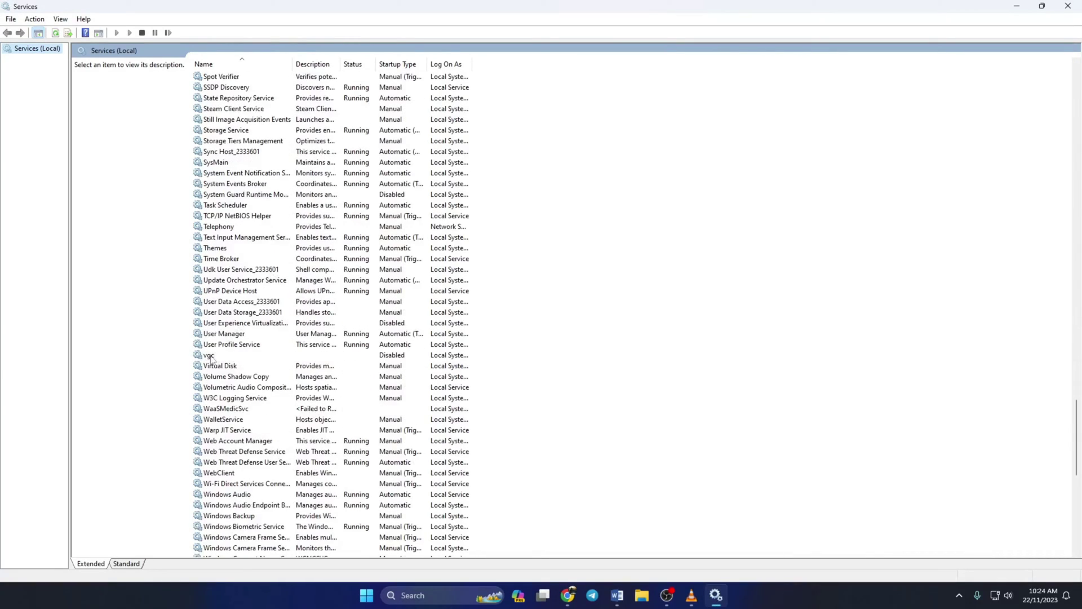
Change vgc's startup type from Disabled to Automatic, apply it, then start the vgc service.
left_click(210, 357)
right_click(217, 359)
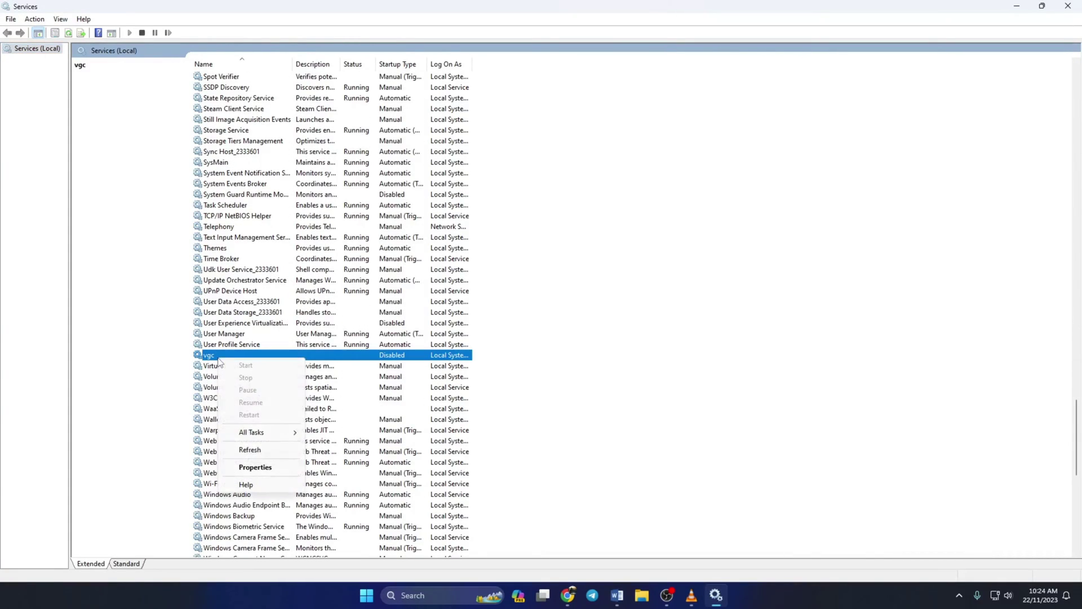
left_click(257, 468)
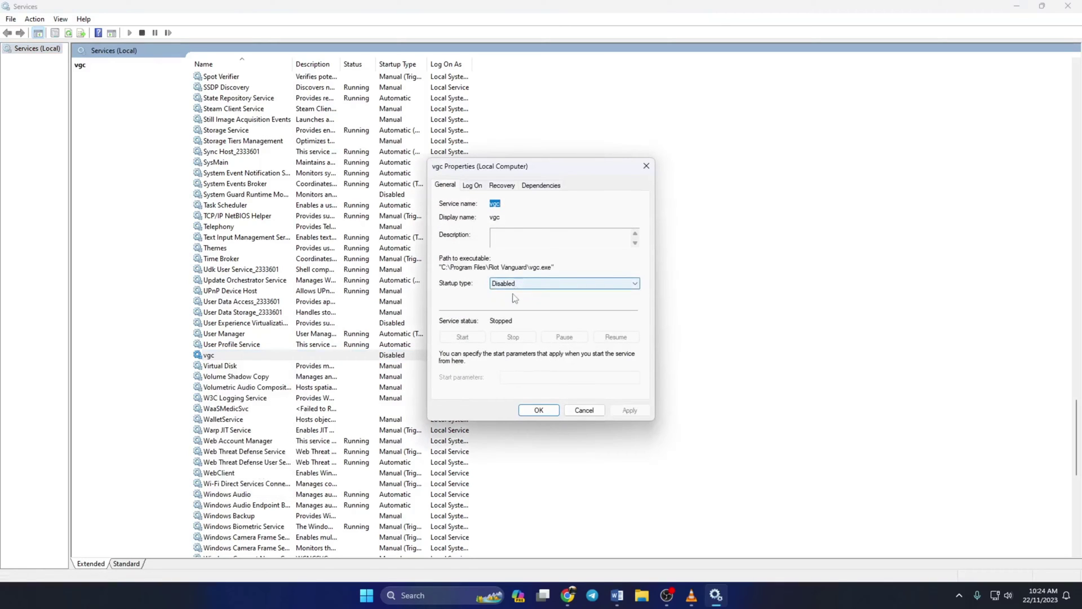
left_click(531, 283)
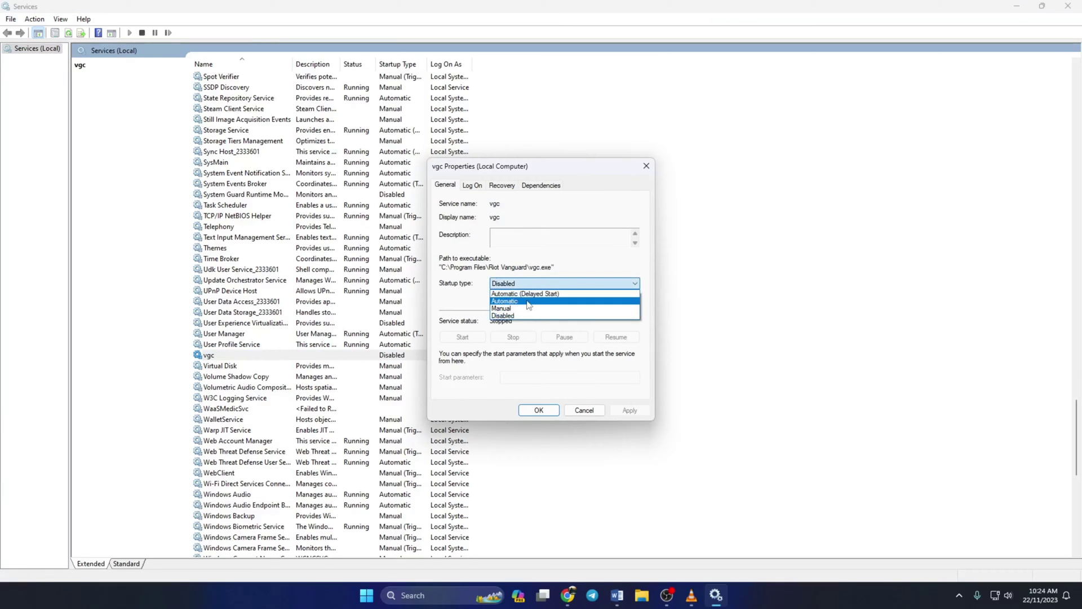
left_click(519, 302)
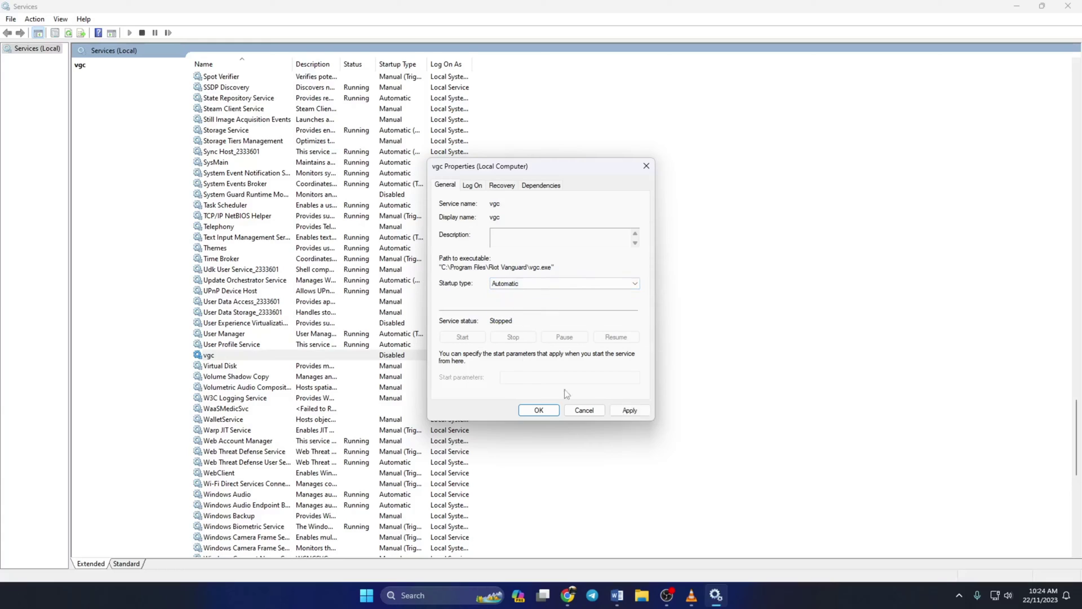
left_click(629, 410)
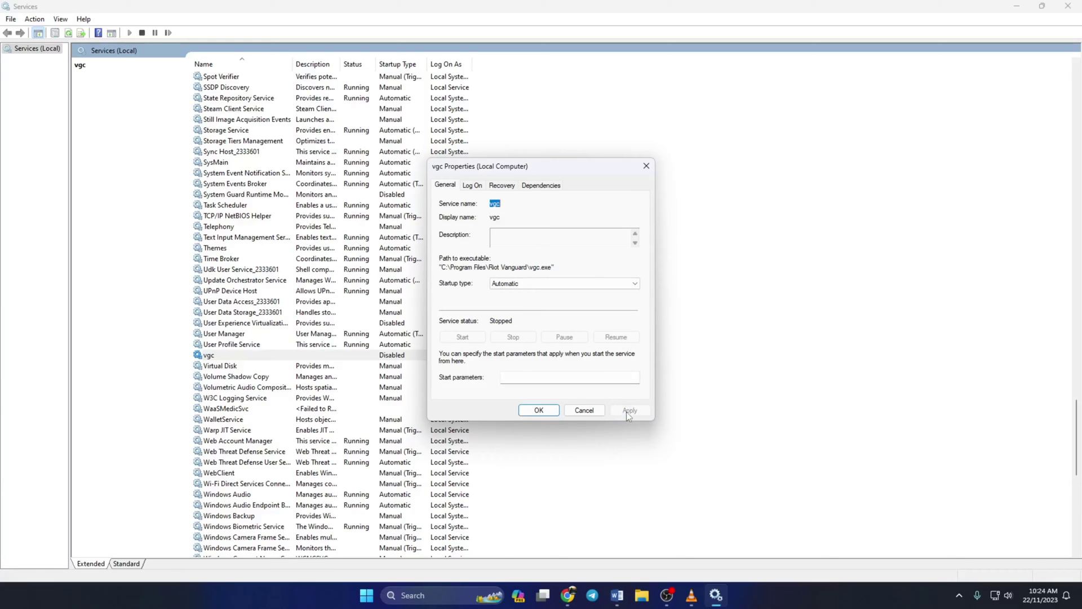
left_click(539, 411)
right_click(238, 355)
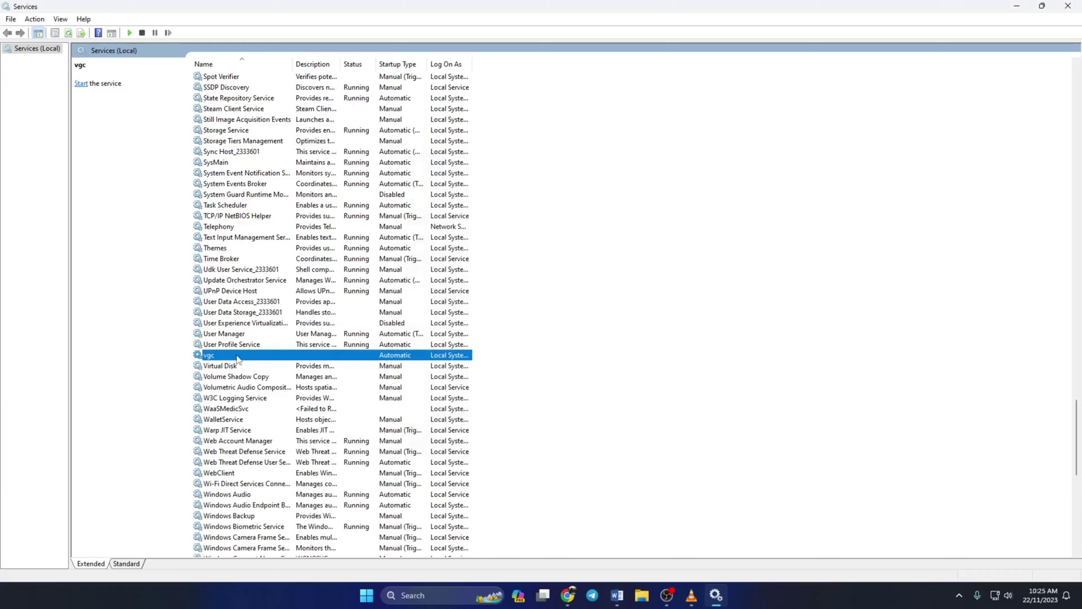
left_click(301, 366)
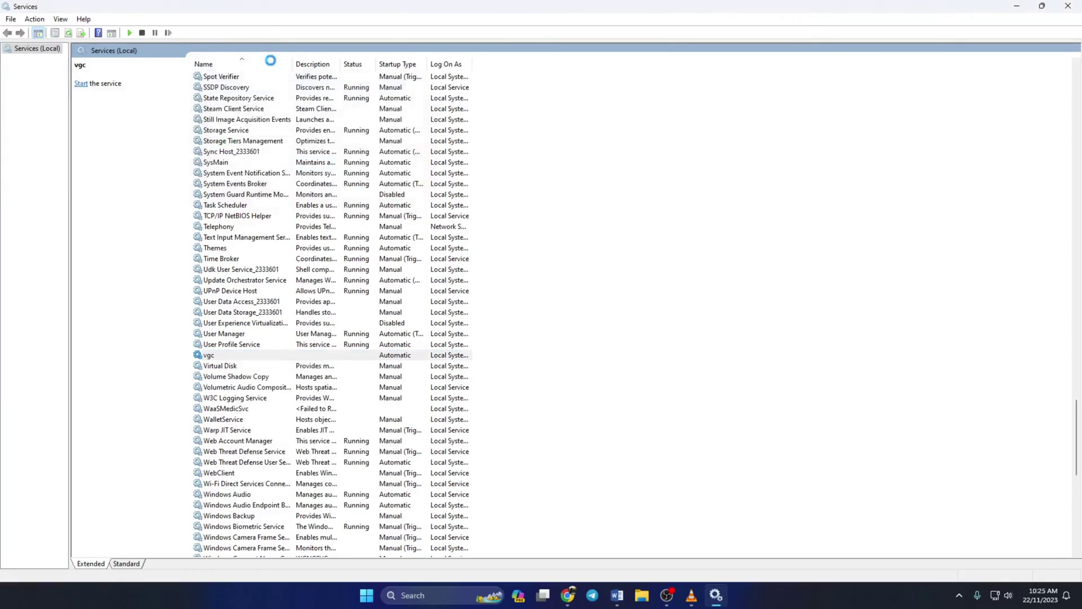
Close Services and launch System Configuration by running msconfig from Run.
left_click(1063, 6)
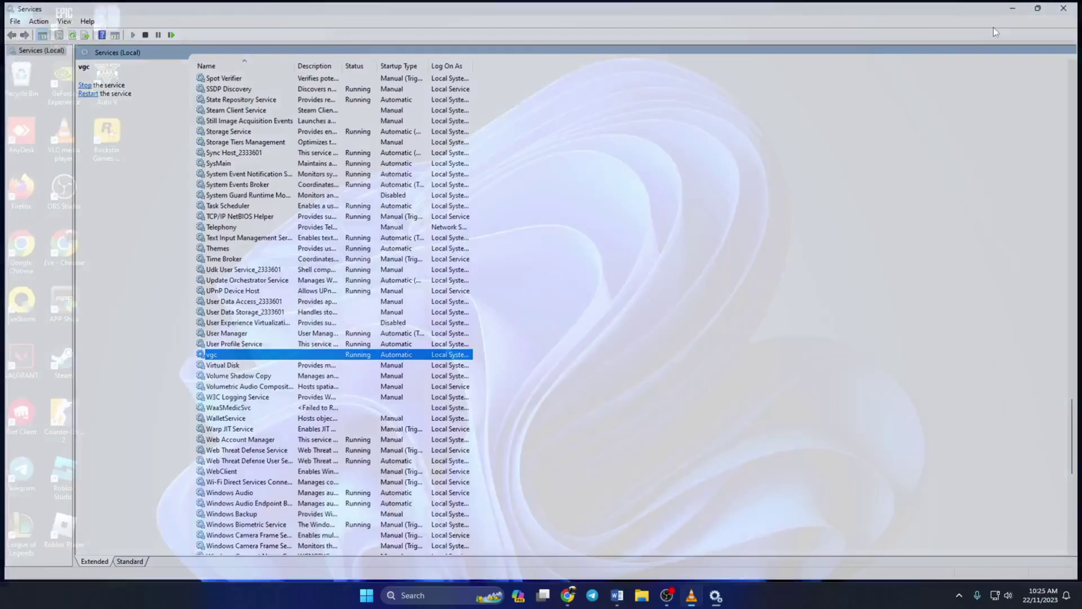
left_click(447, 591)
type("run")
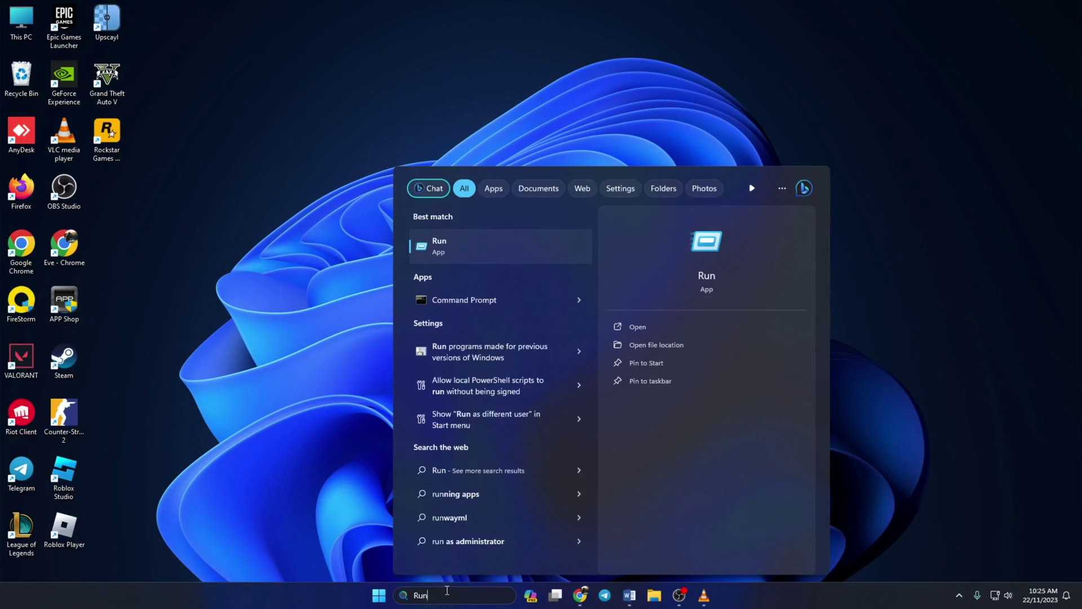
key("Return")
type("msconfig")
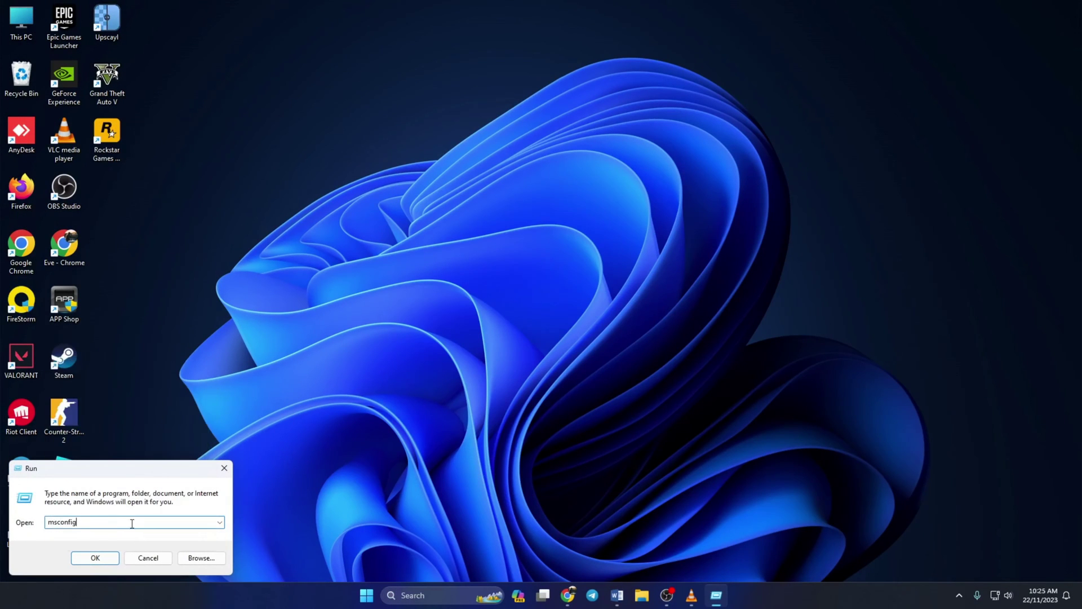
left_click(105, 554)
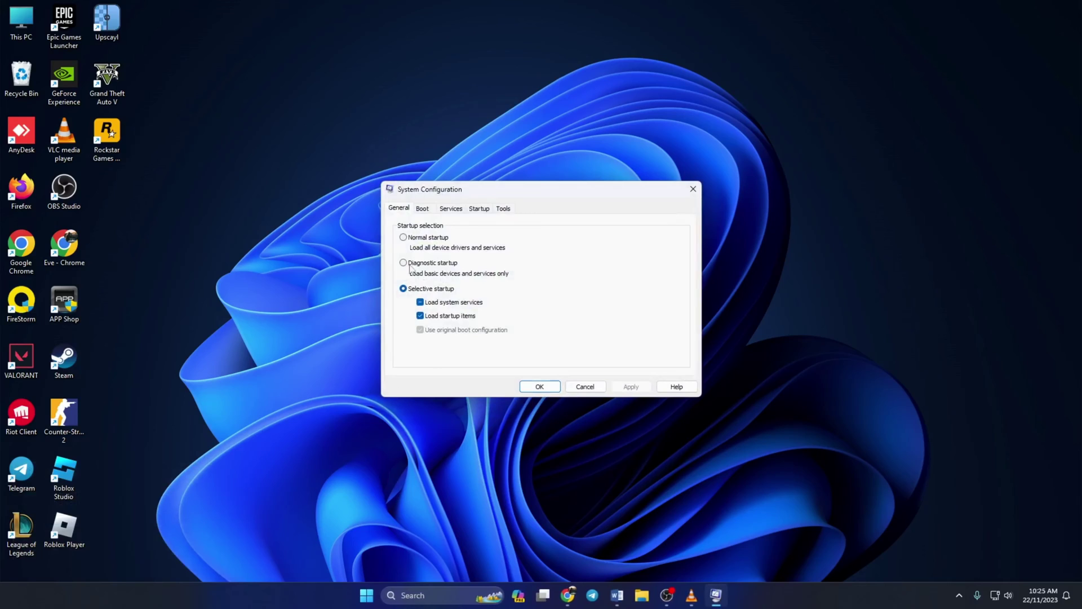
With Microsoft services hidden, check vgc, apply, and exit without restarting.
left_click(452, 209)
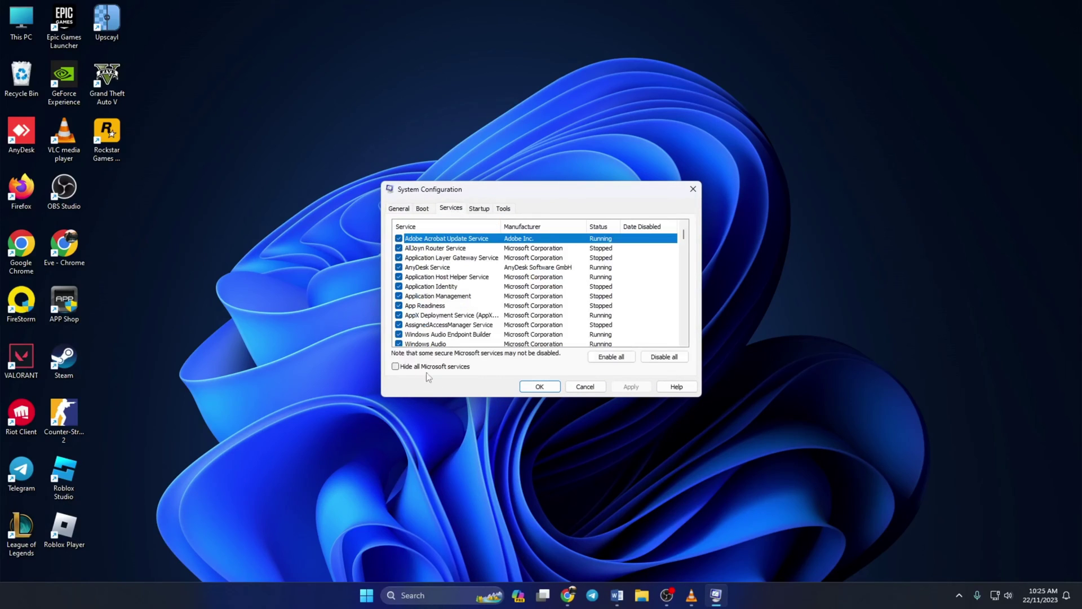
left_click(410, 369)
scroll(506, 342, "down", 1)
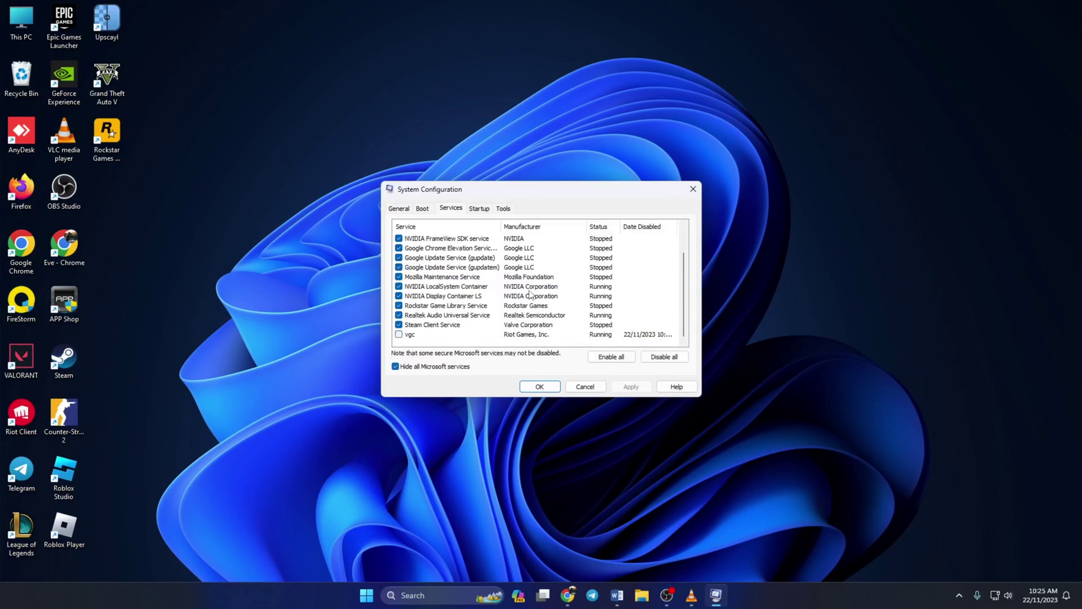
left_click(398, 334)
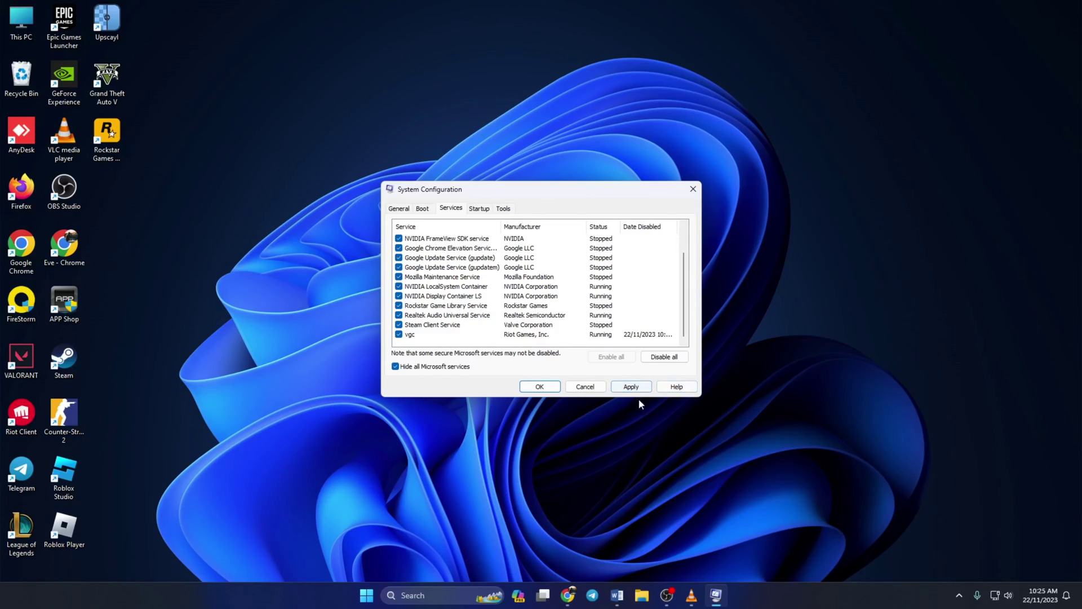
left_click(633, 383)
left_click(538, 386)
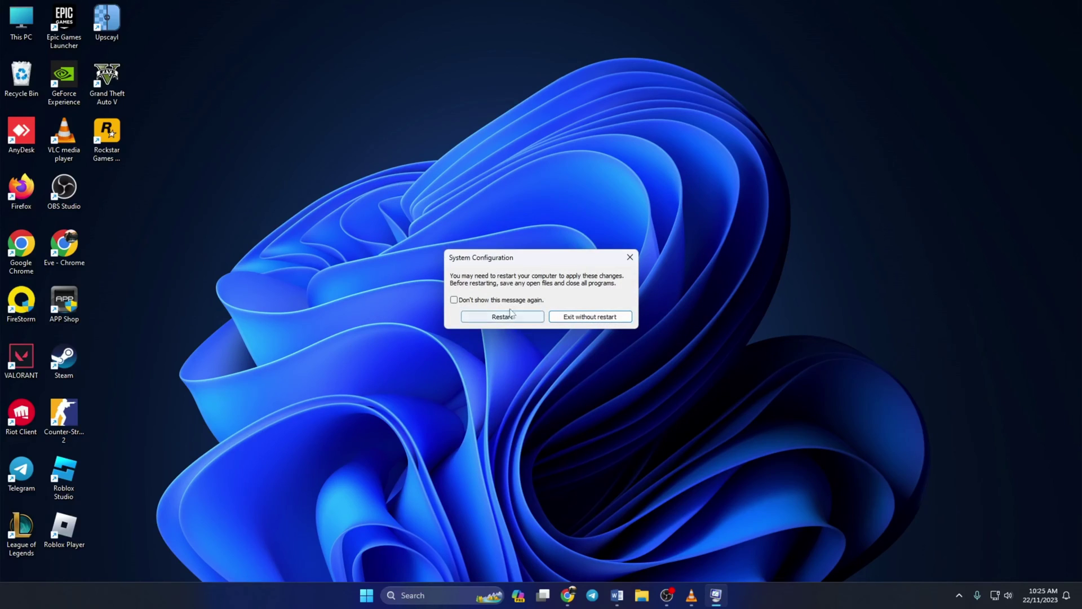
left_click(590, 316)
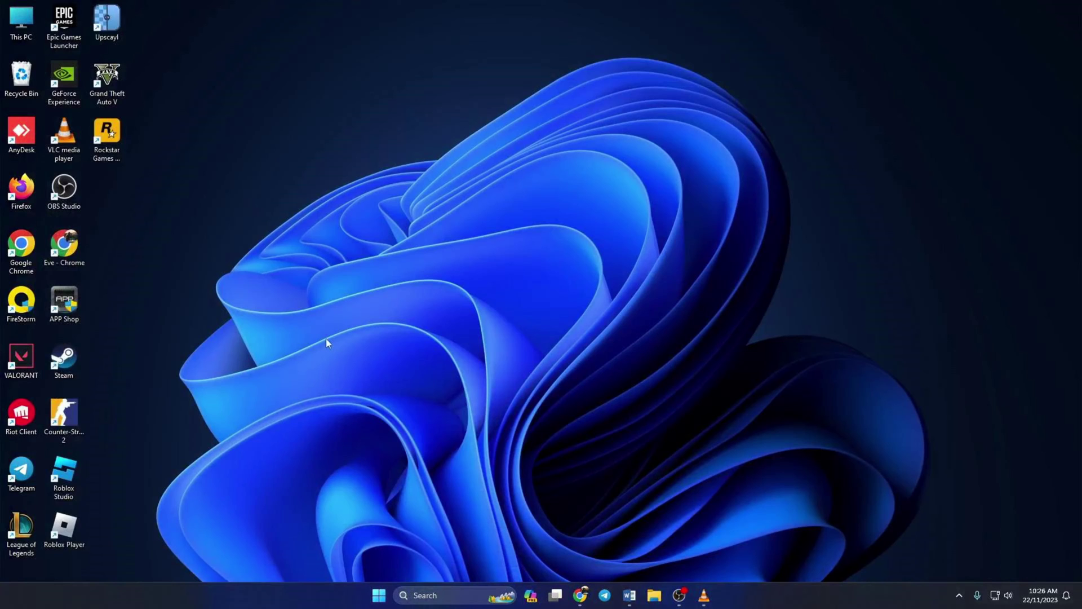
Open the Riot Client shortcut's file location from its Properties dialog.
right_click(19, 422)
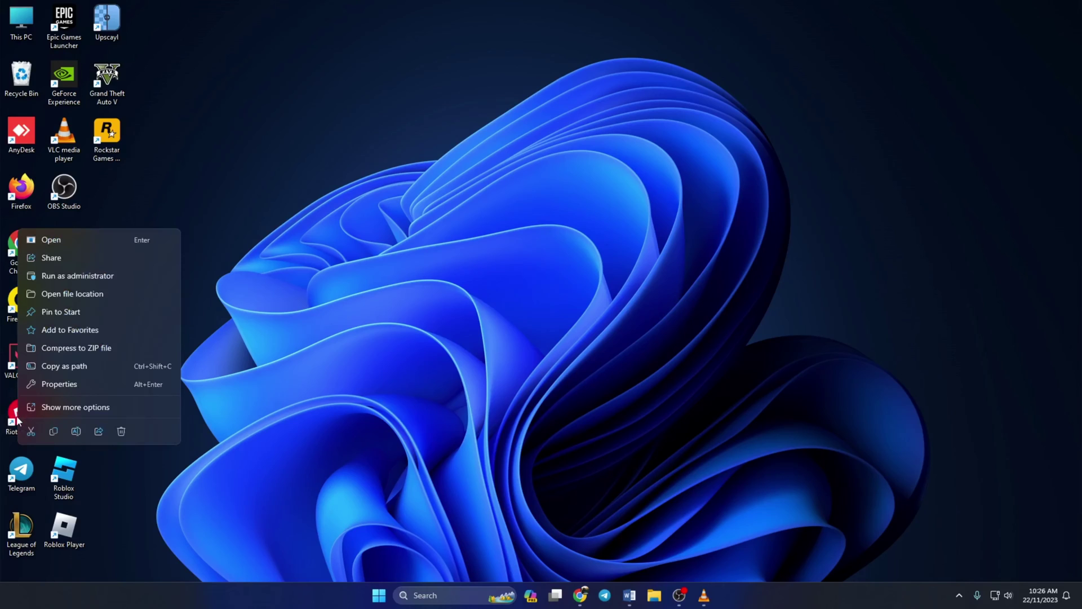
left_click(83, 386)
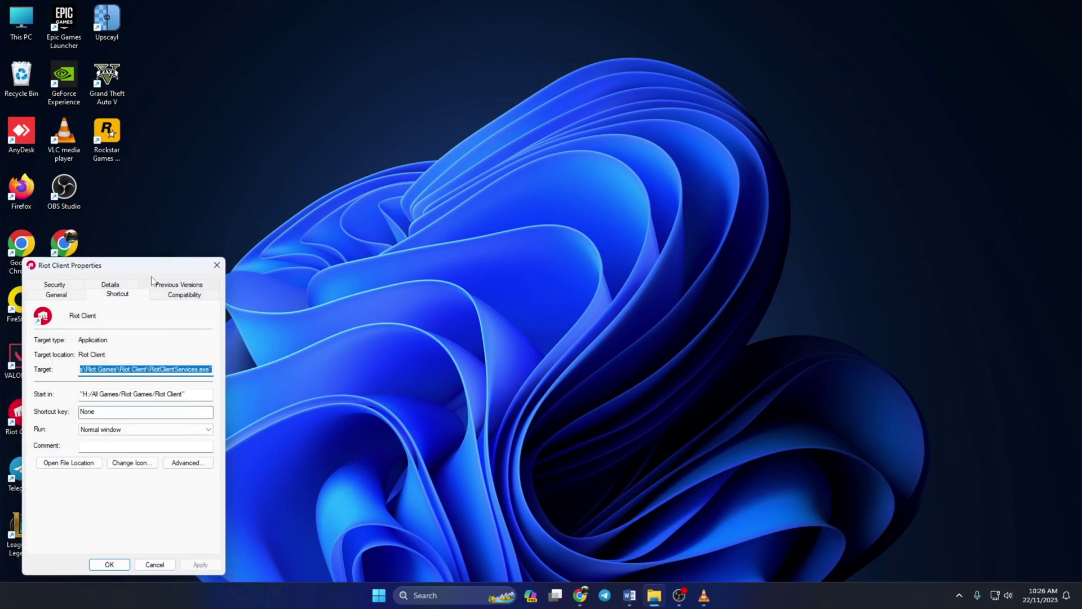
left_click_drag(121, 265, 539, 28)
left_click(478, 226)
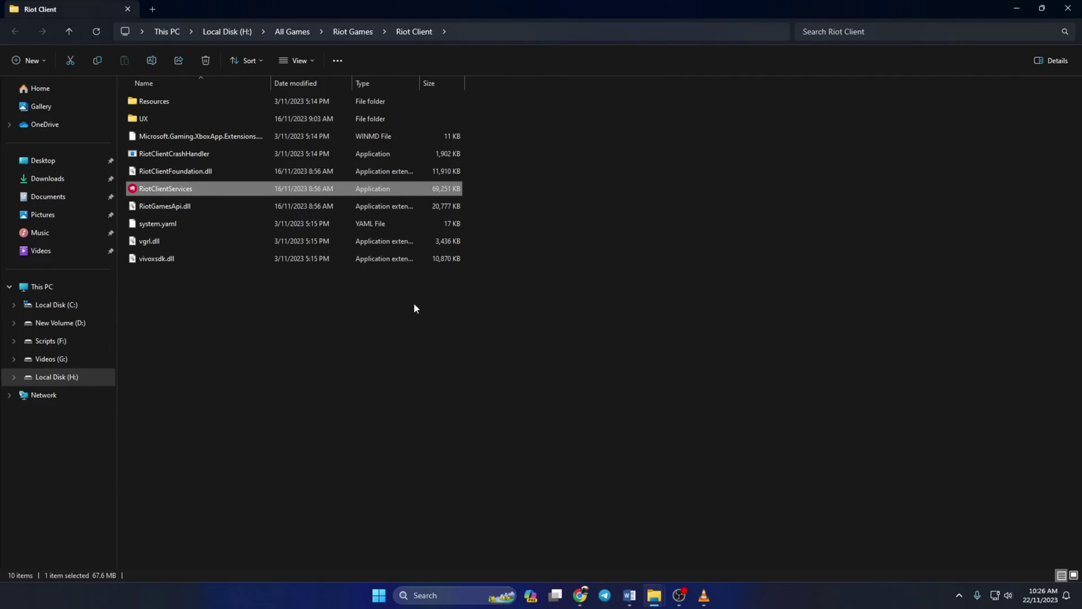
Navigate from Riot Games into VALORANT\live\ShooterGame\Binaries\Win64.
left_click(358, 33)
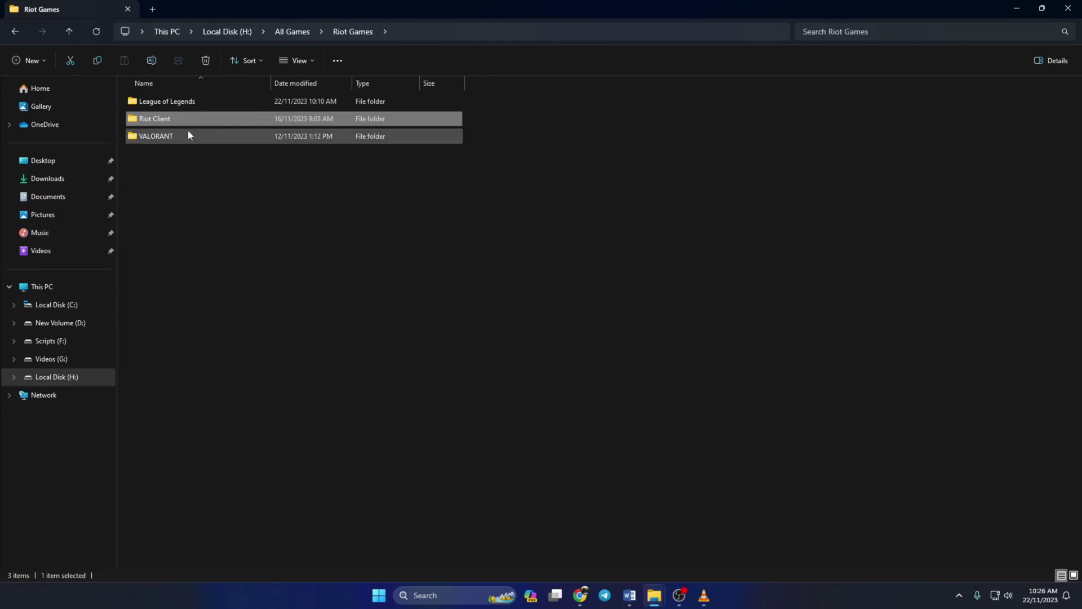
double_click(168, 138)
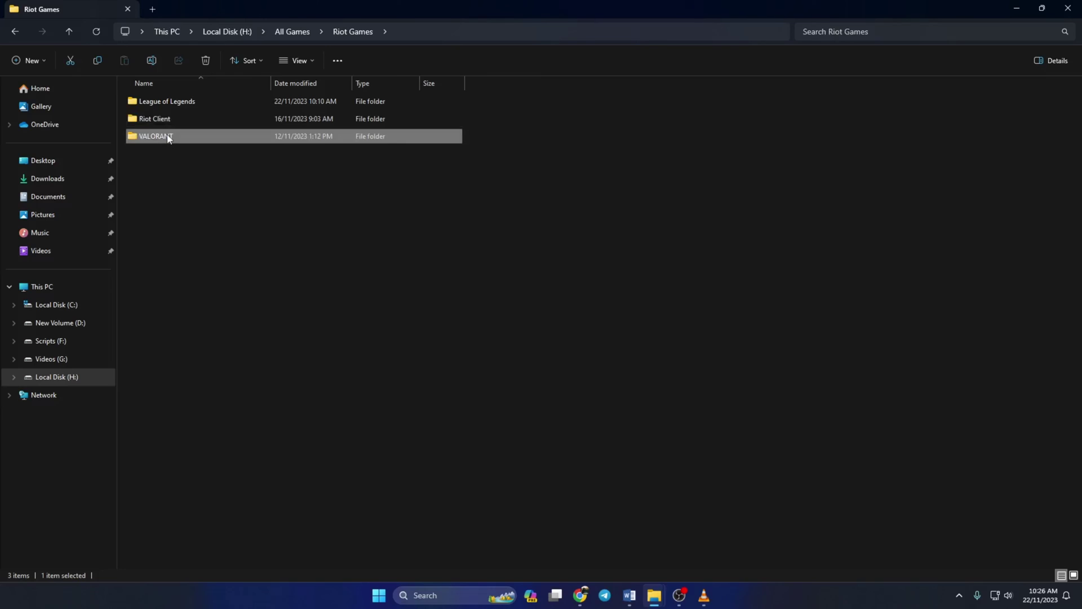
double_click(190, 106)
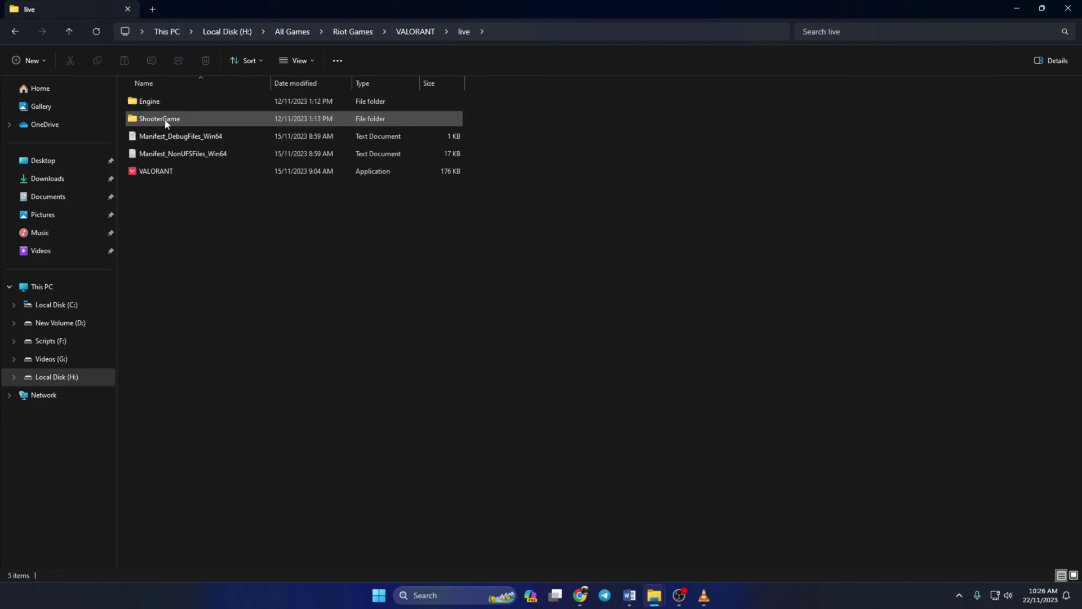
left_click(179, 121)
double_click(179, 121)
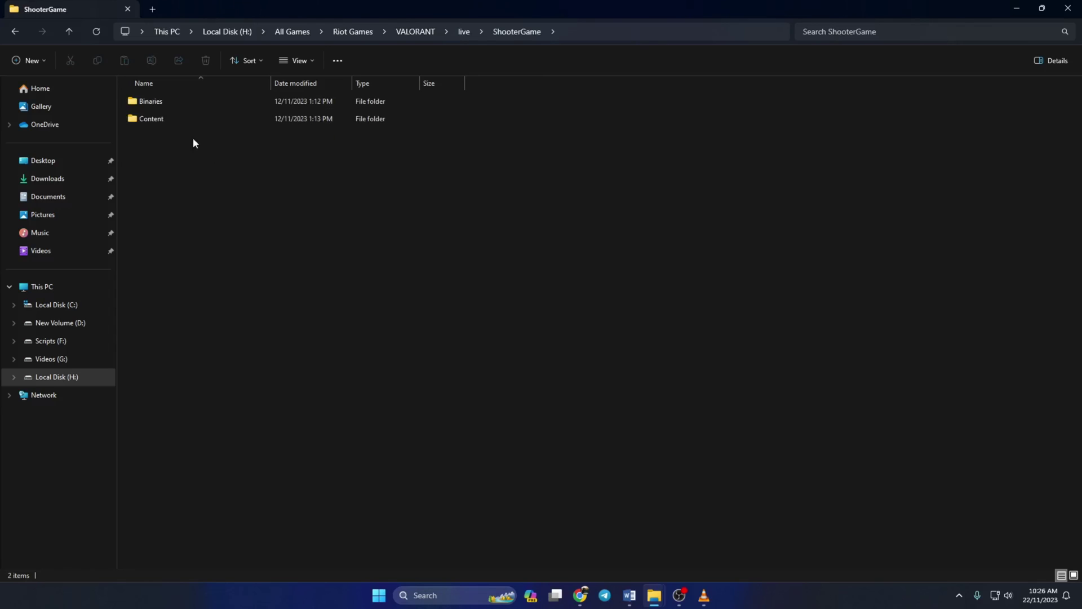
double_click(159, 105)
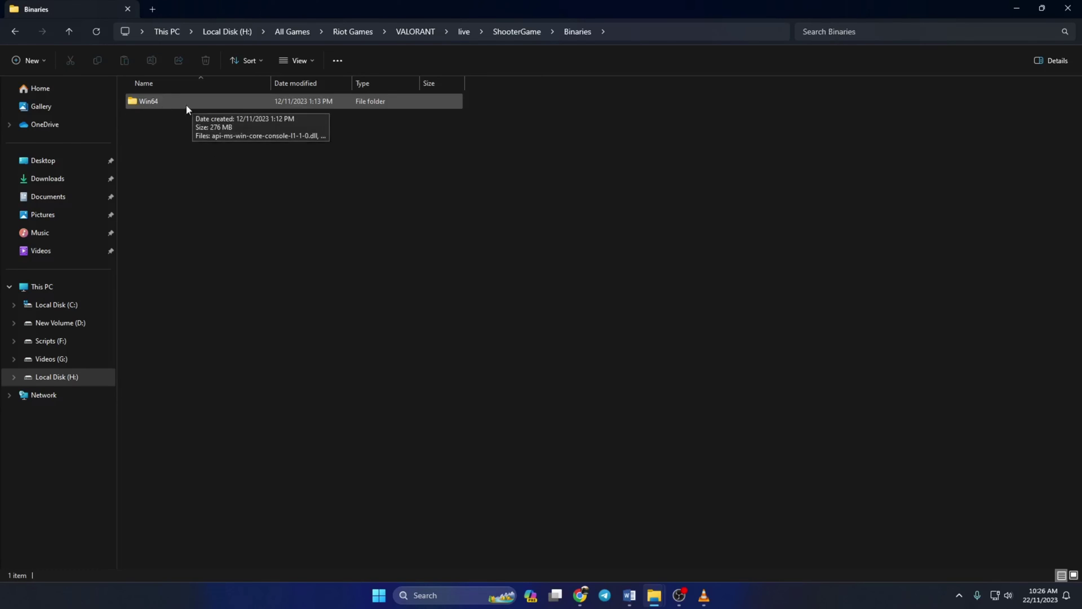
double_click(162, 107)
scroll(434, 226, "down", 10)
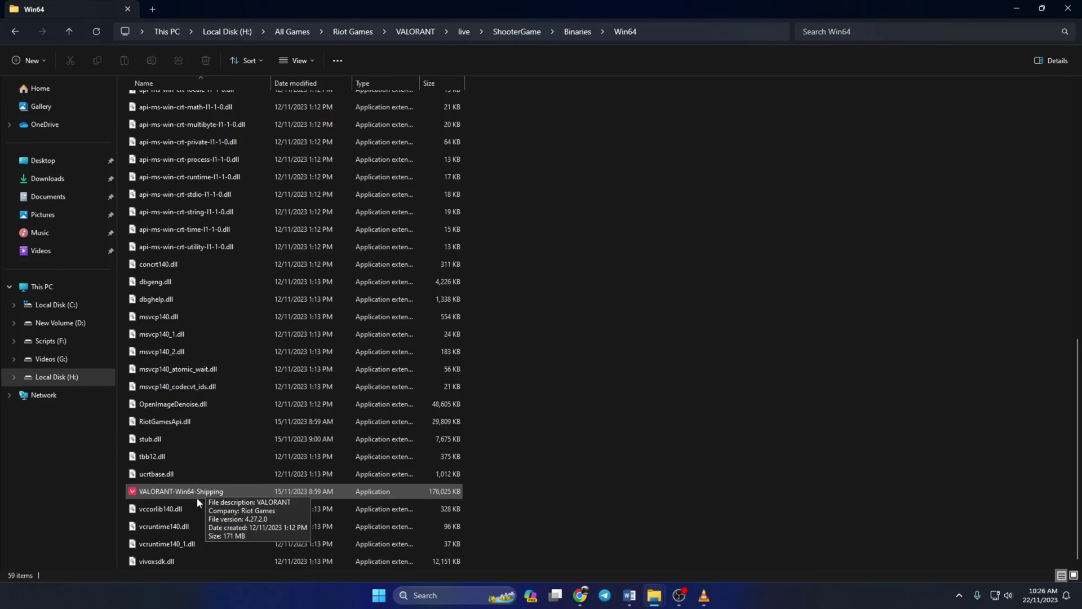
Tick Disable fullscreen optimizations and Run as administrator in VALORANT-Win64-Shipping's Compatibility settings.
right_click(220, 492)
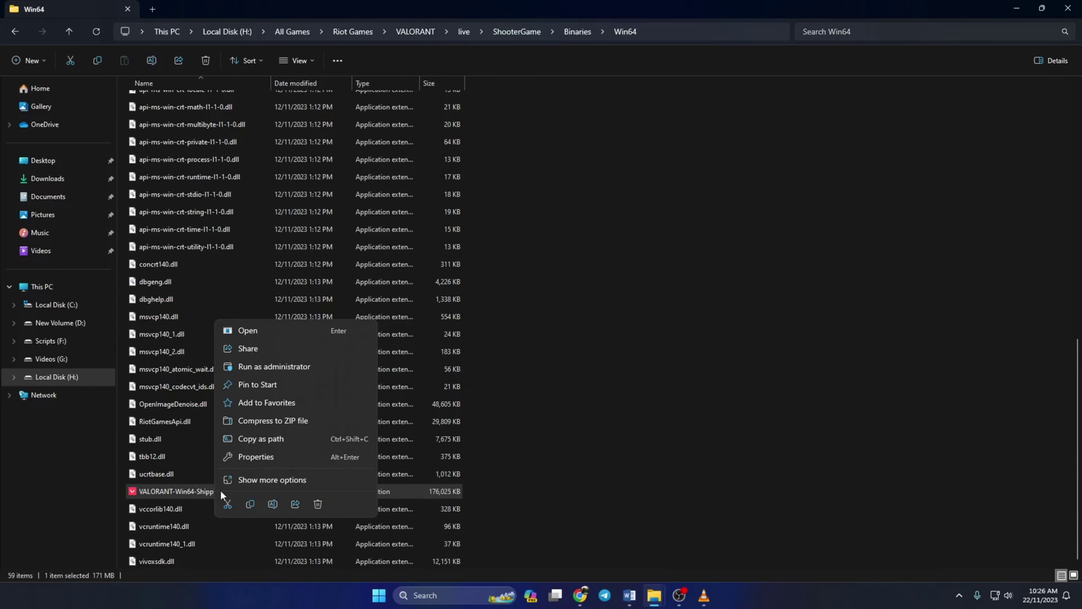
left_click(299, 457)
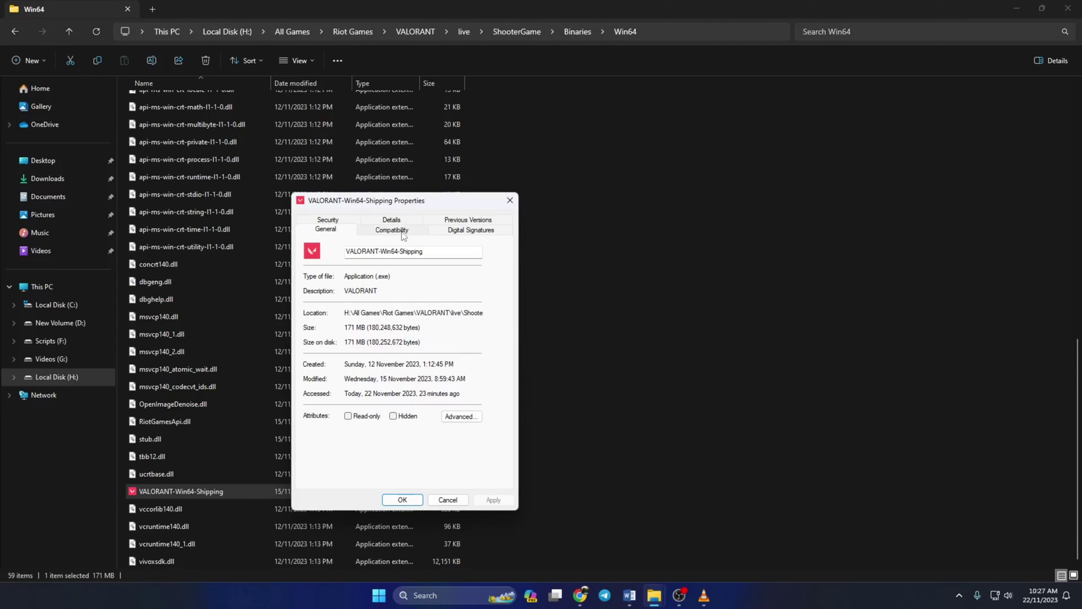
left_click(375, 235)
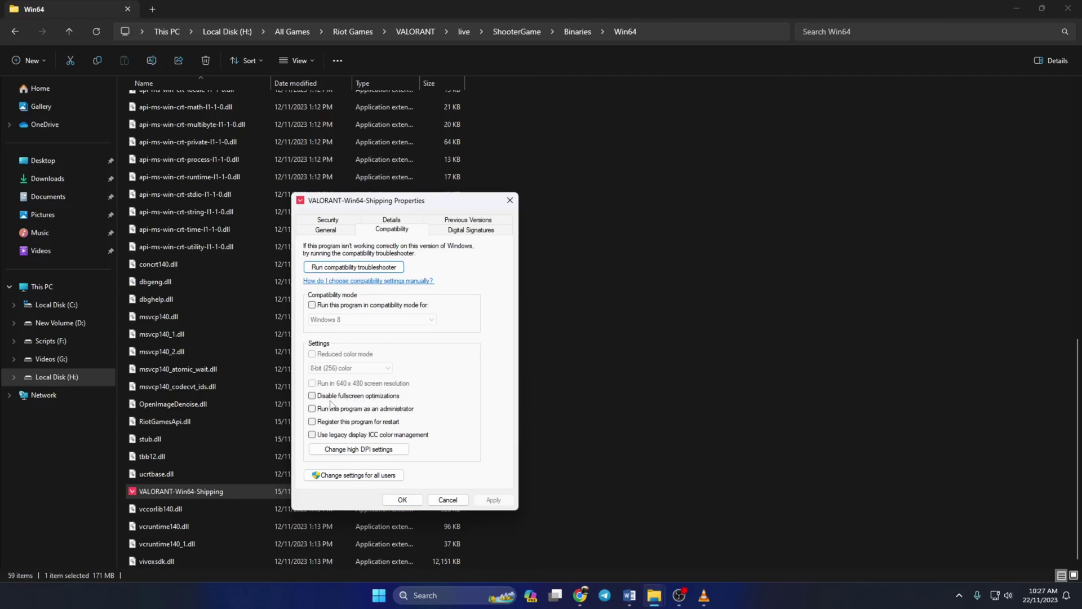
left_click(312, 396)
left_click(312, 408)
left_click(494, 500)
left_click(403, 500)
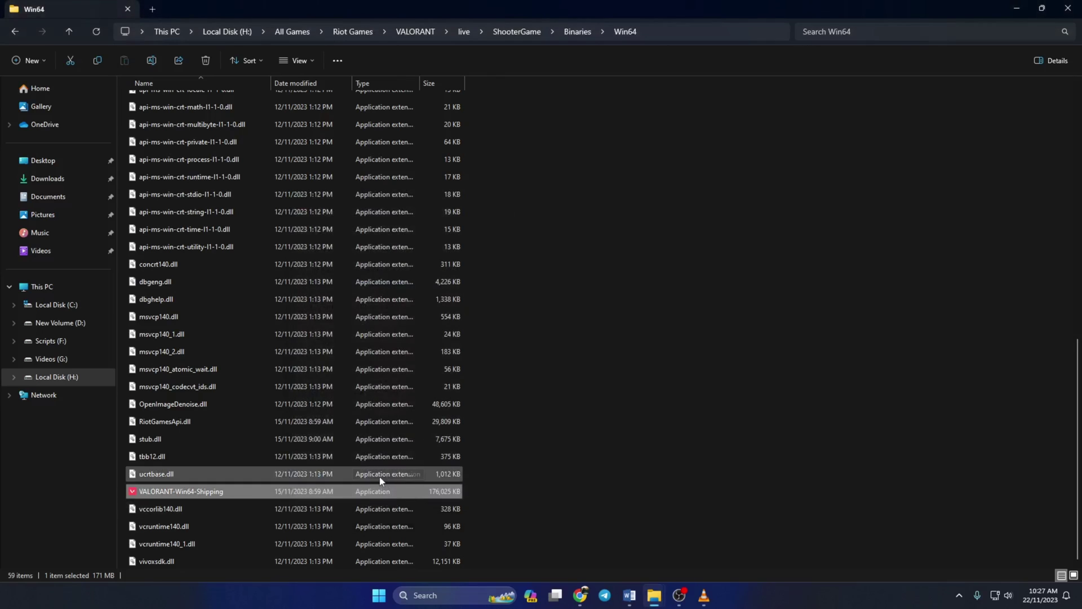
Close File Explorer and the Riot Client properties, then launch VALORANT from the desktop.
left_click(1066, 7)
left_click(626, 29)
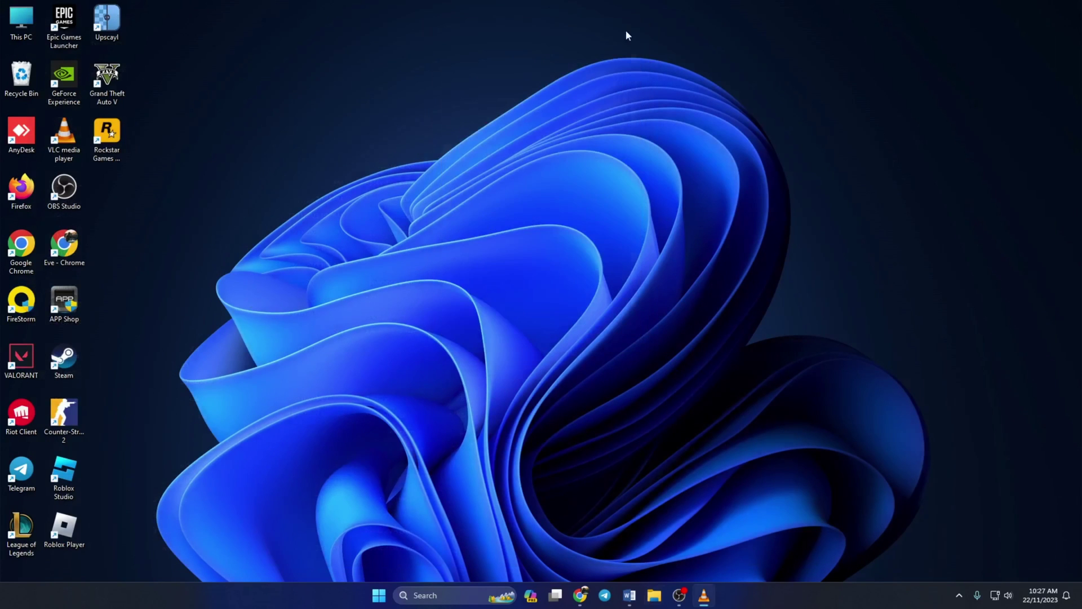
double_click(22, 360)
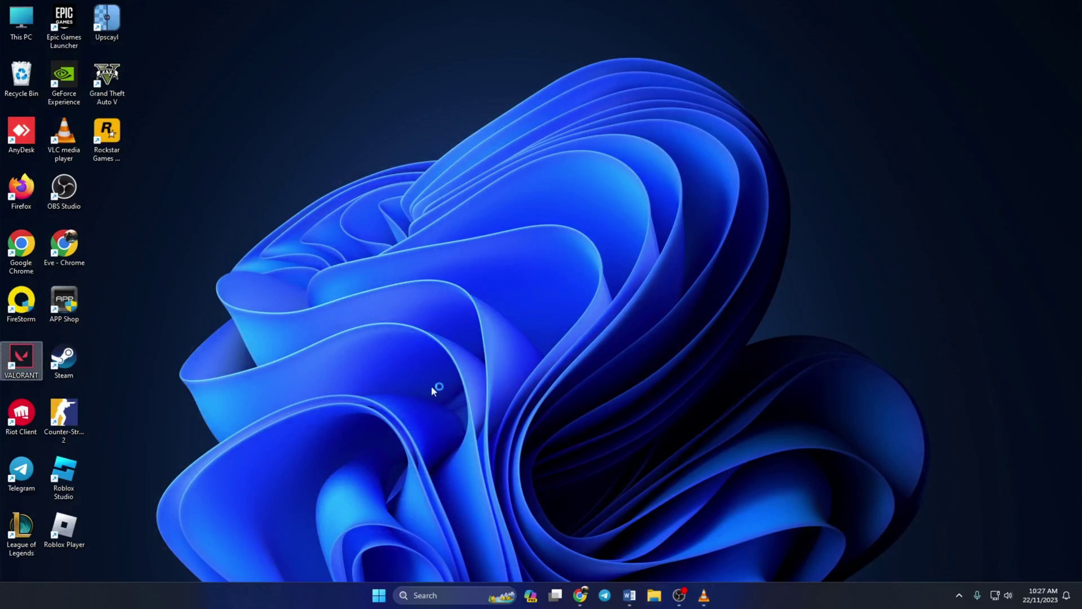